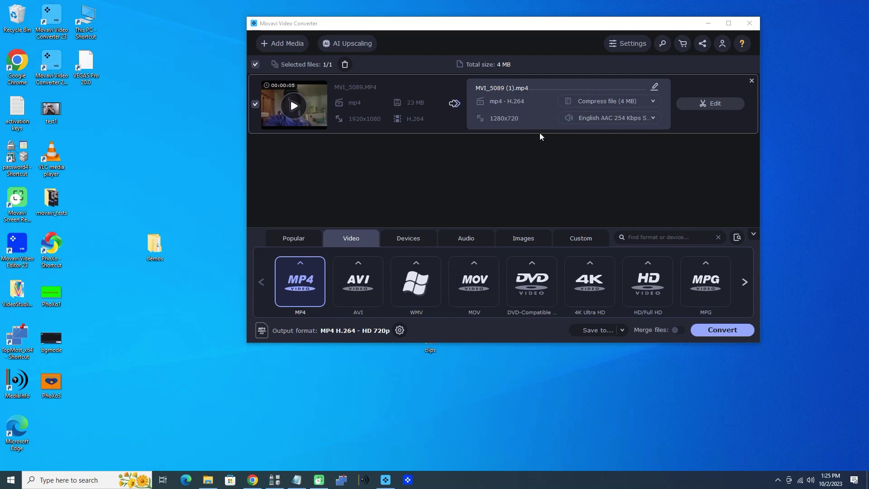
# Replace the output file name with matt1_720p and confirm it
pyautogui.click(655, 88)
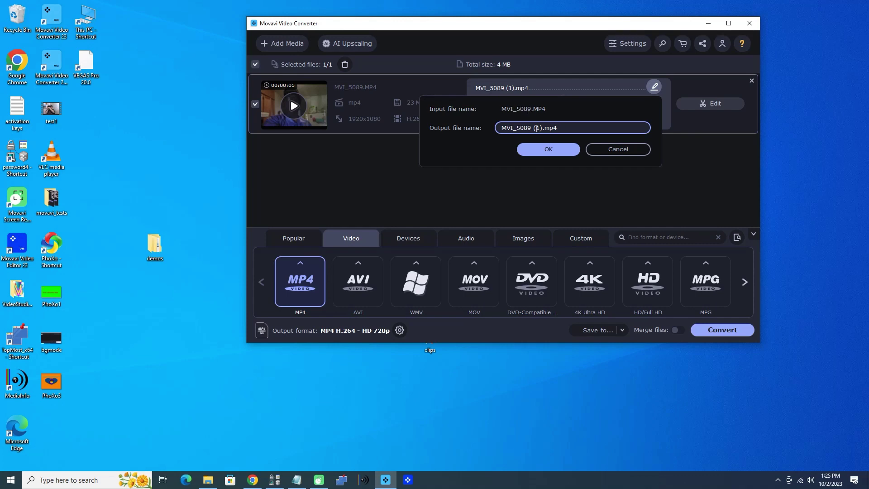
pyautogui.moveTo(544, 129); pyautogui.dragTo(421, 127)
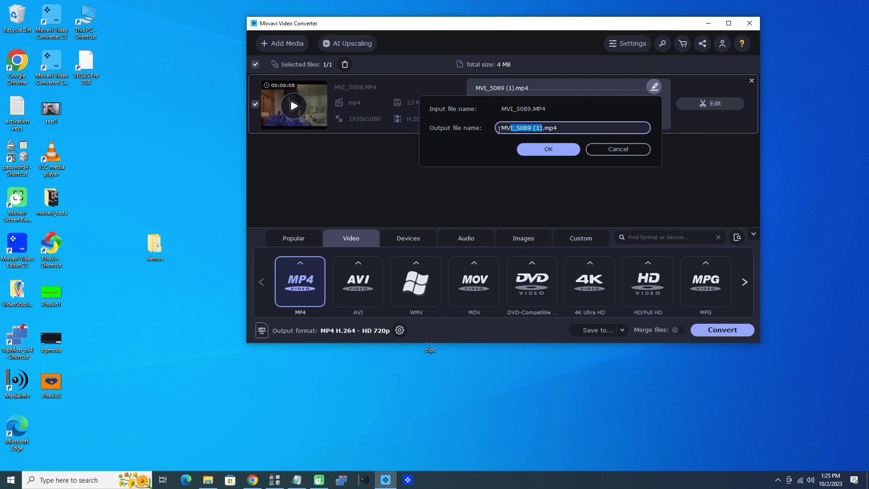
pyautogui.write('mat')
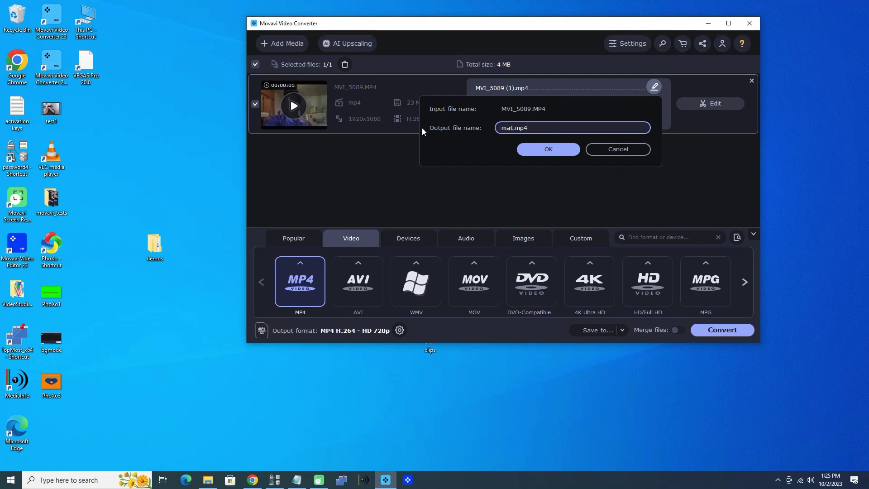
pyautogui.write('t1')
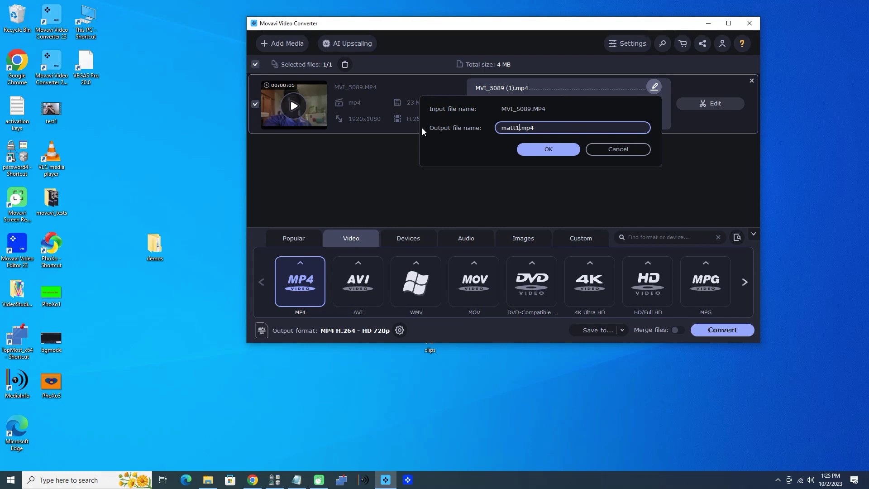
pyautogui.write('_720')
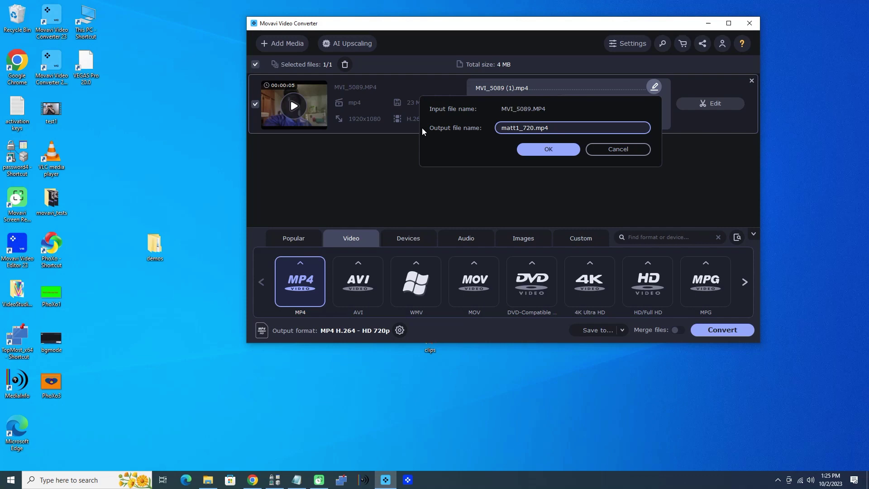
pyautogui.write('p')
pyautogui.click(557, 148)
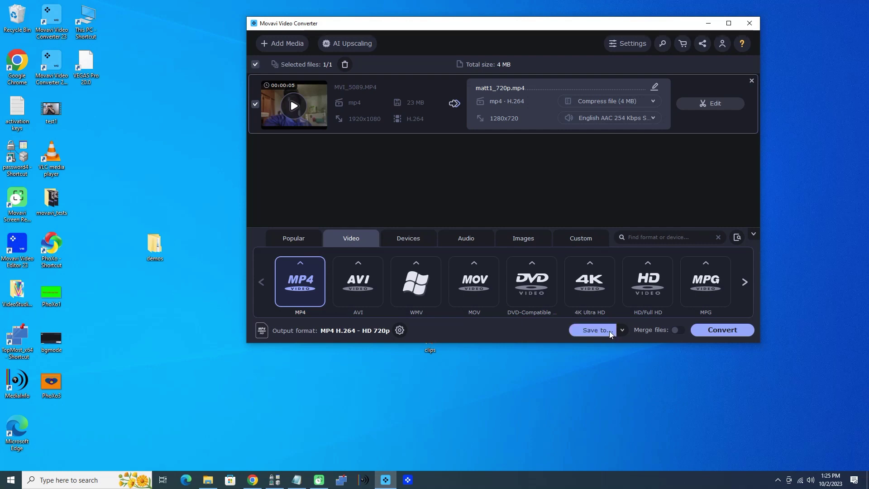
# Show the Save to location list, keeping 'Save converted files next to the originals' checked
pyautogui.click(622, 331)
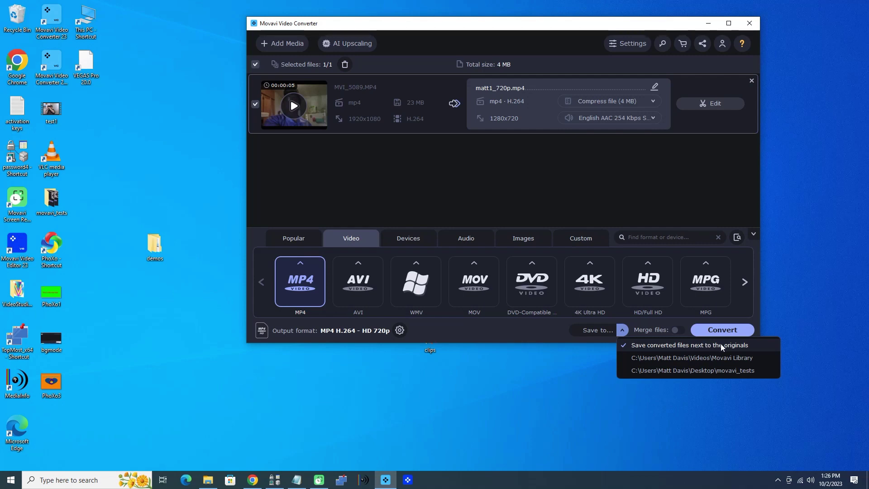
# Close the Save to list and start converting matt1_720p.mp4 to MP4 H.264 HD 720p
pyautogui.click(517, 334)
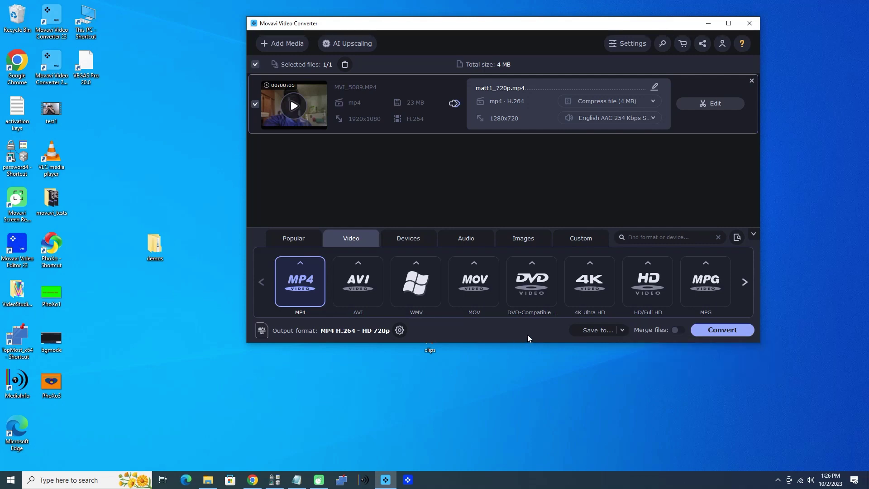
pyautogui.click(716, 331)
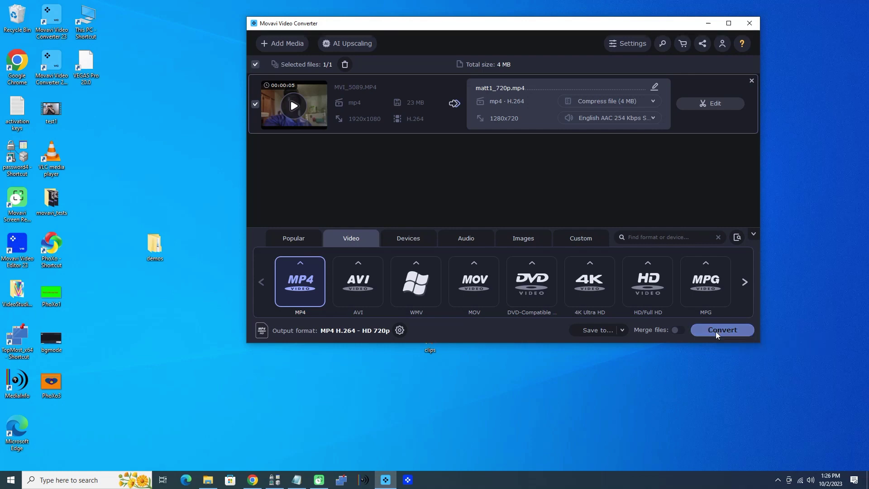